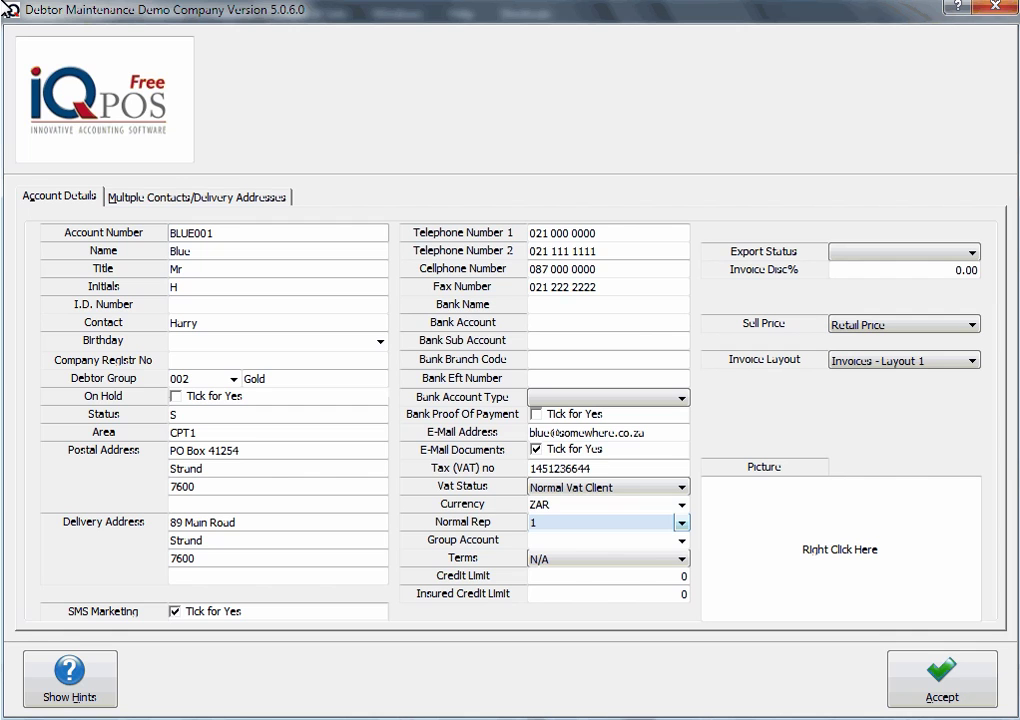
Pick Rep 1 from the sales rep search list as BLUE001's Normal Rep
left_click(678, 523)
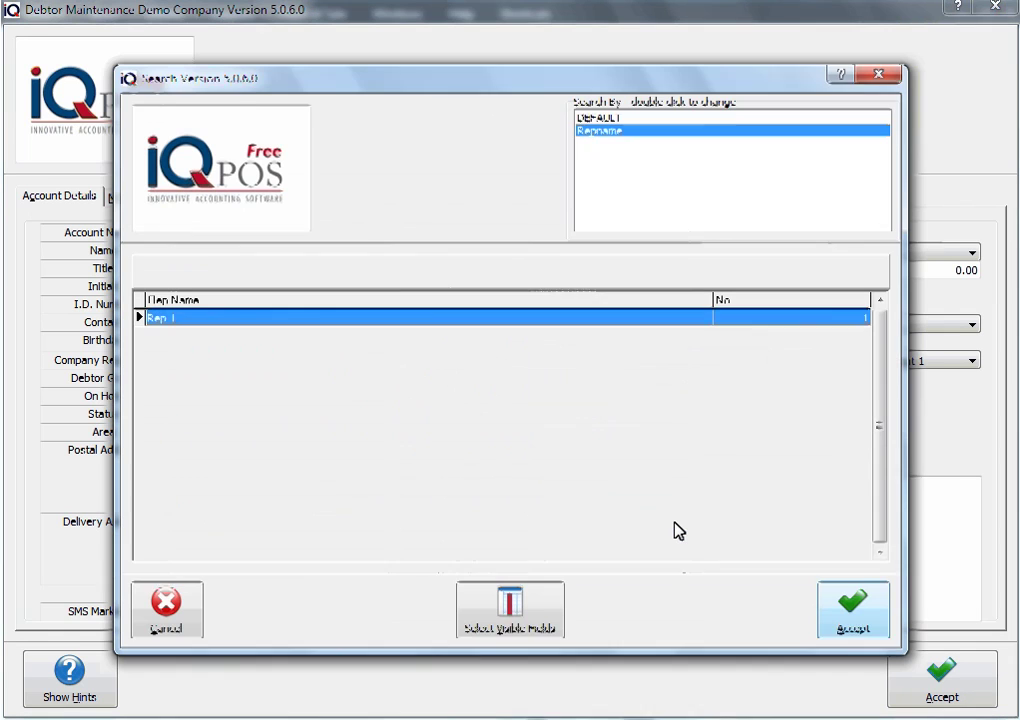
left_click(840, 614)
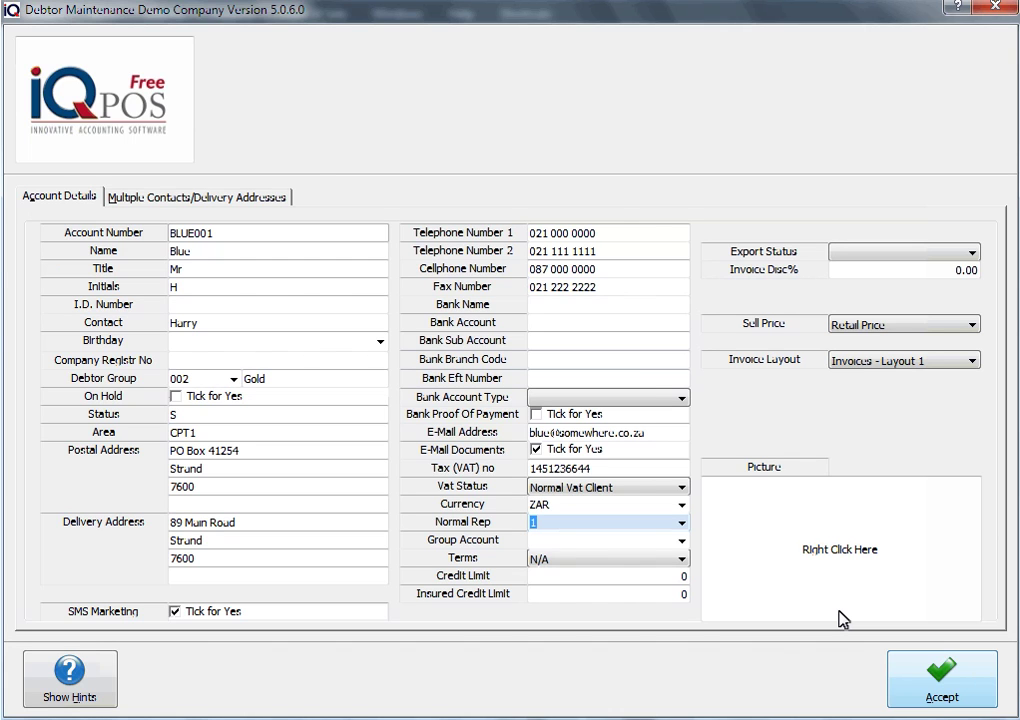
Save BLUE001, then open the Sales Representatives commission setup from the Module Parameters default tables
left_click(903, 695)
left_click(1010, 12)
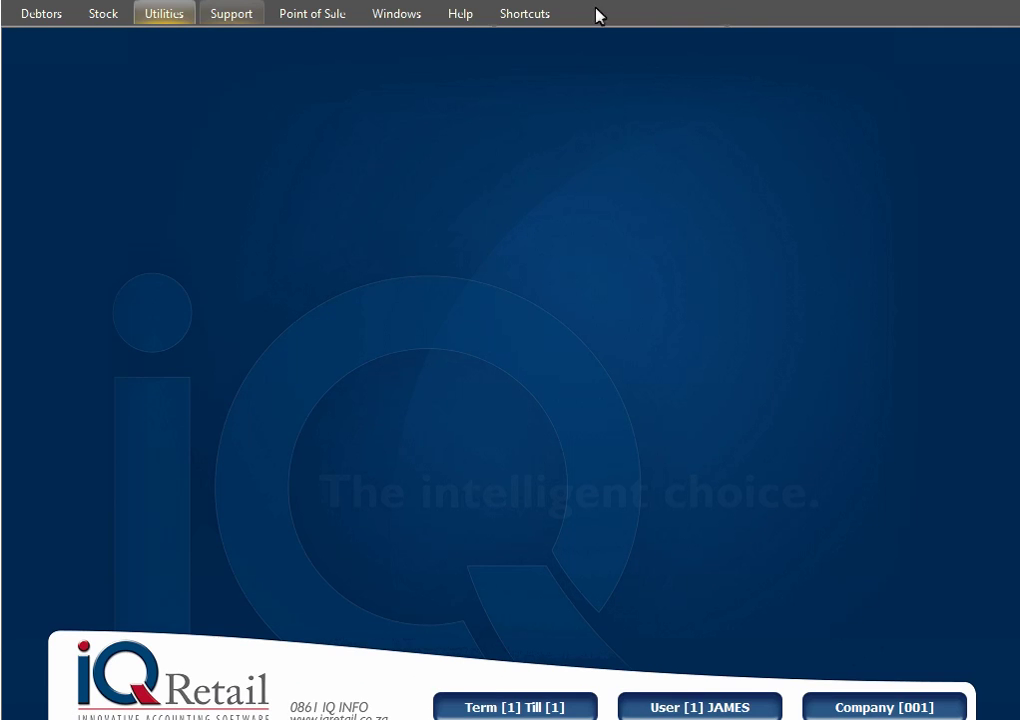
left_click(162, 13)
left_click(231, 62)
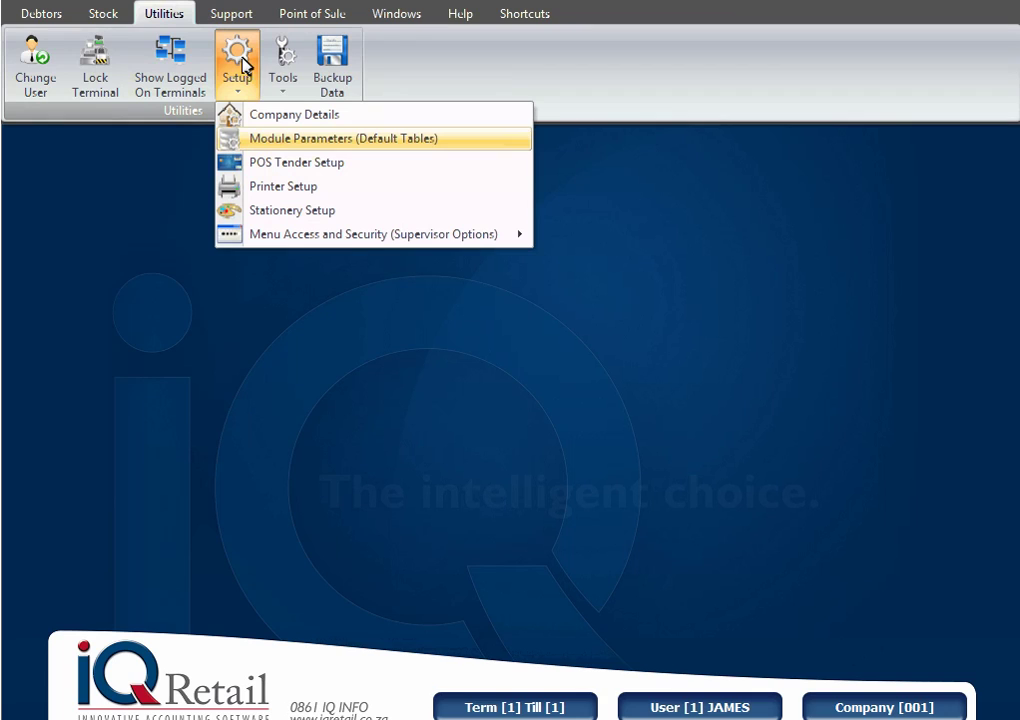
left_click(277, 140)
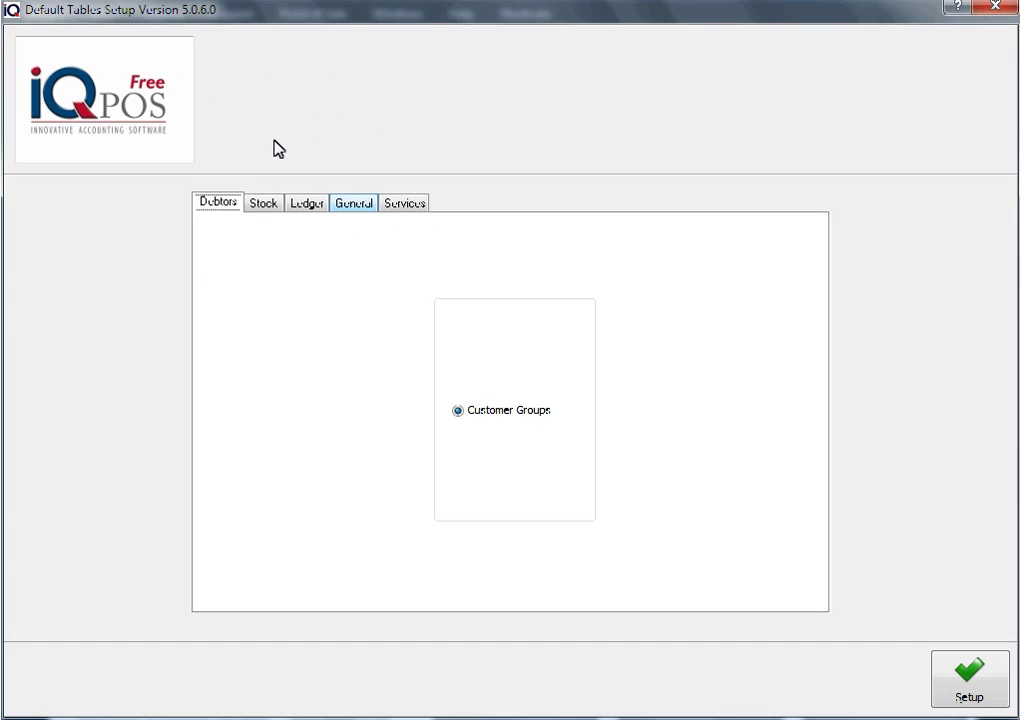
left_click(357, 205)
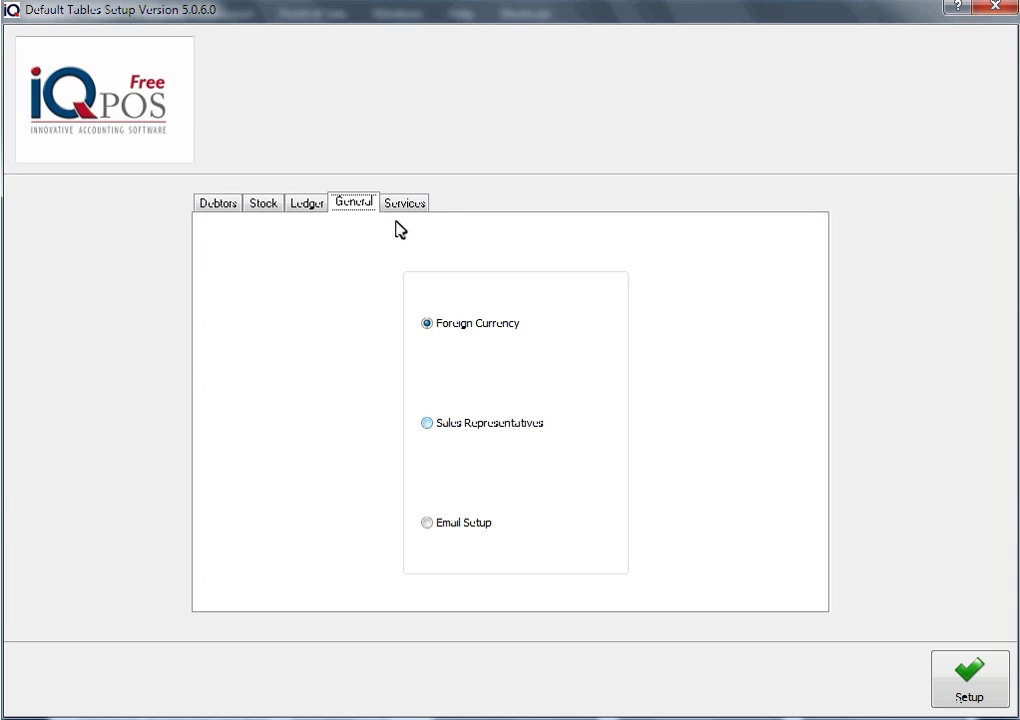
left_click(445, 430)
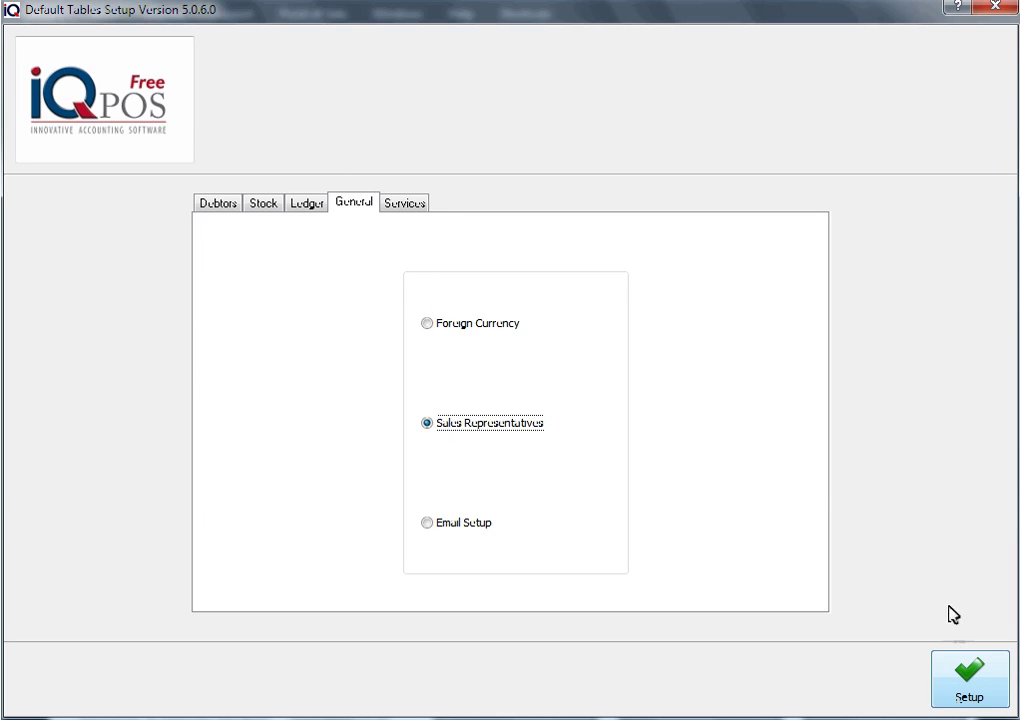
left_click(965, 688)
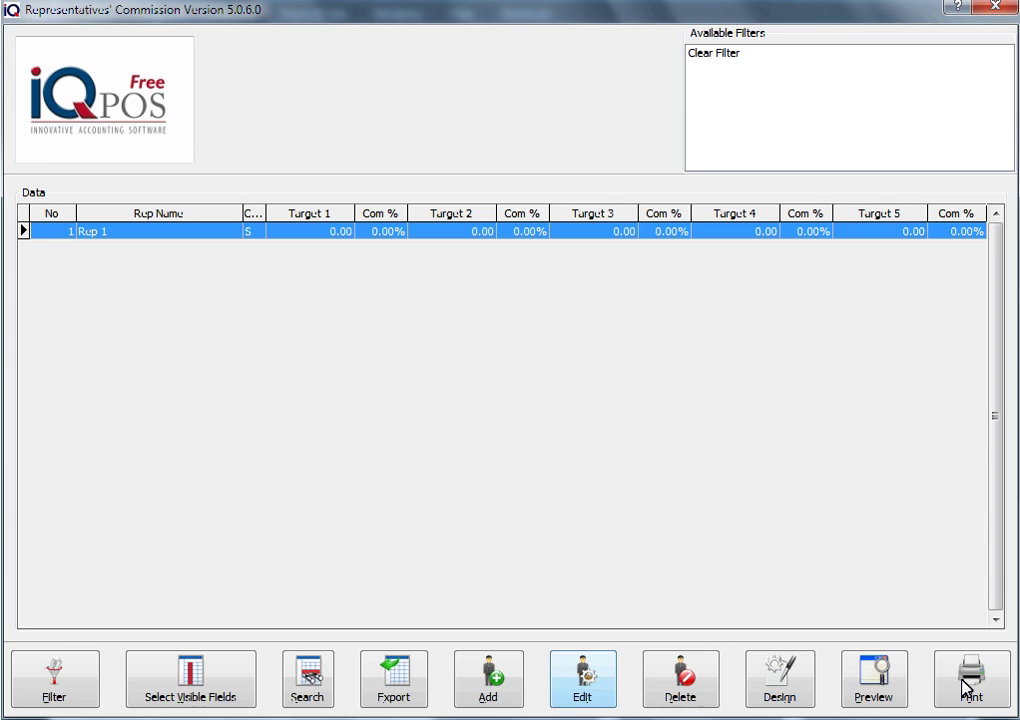
Edit Rep 1, entering the rep's name and keeping commission based on Sales
left_click(577, 673)
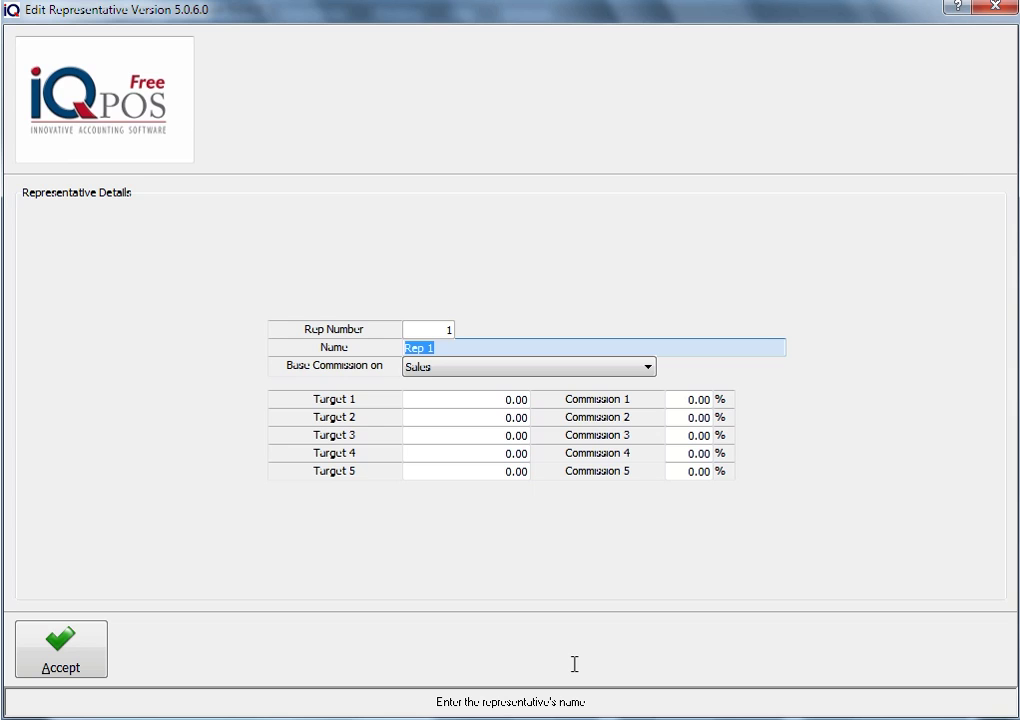
left_click(650, 369)
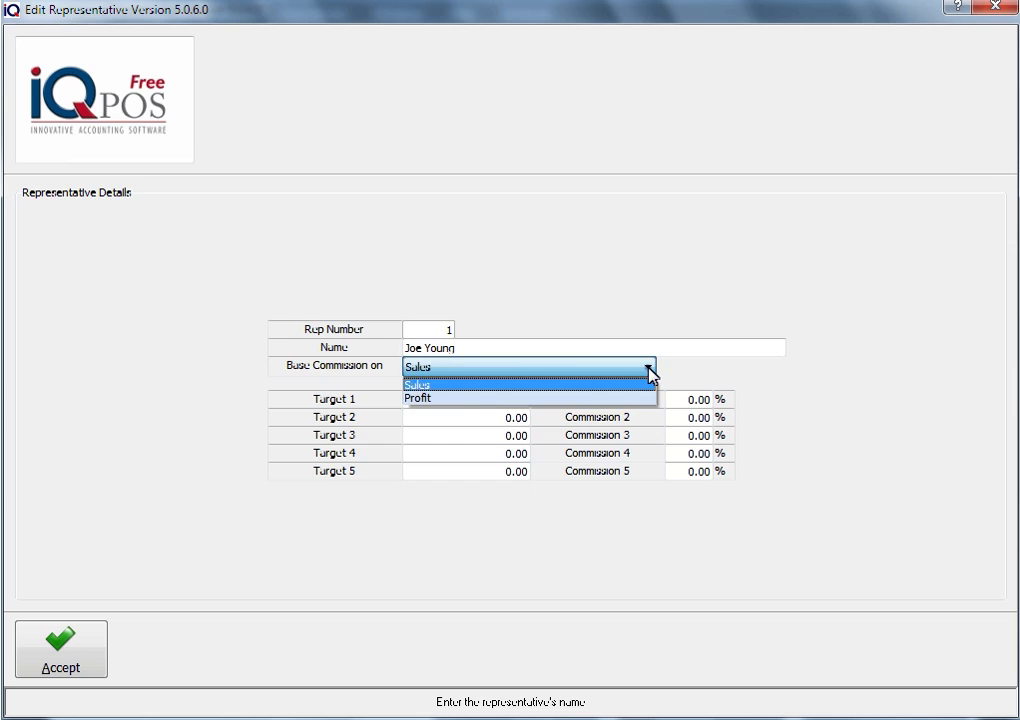
left_click(650, 369)
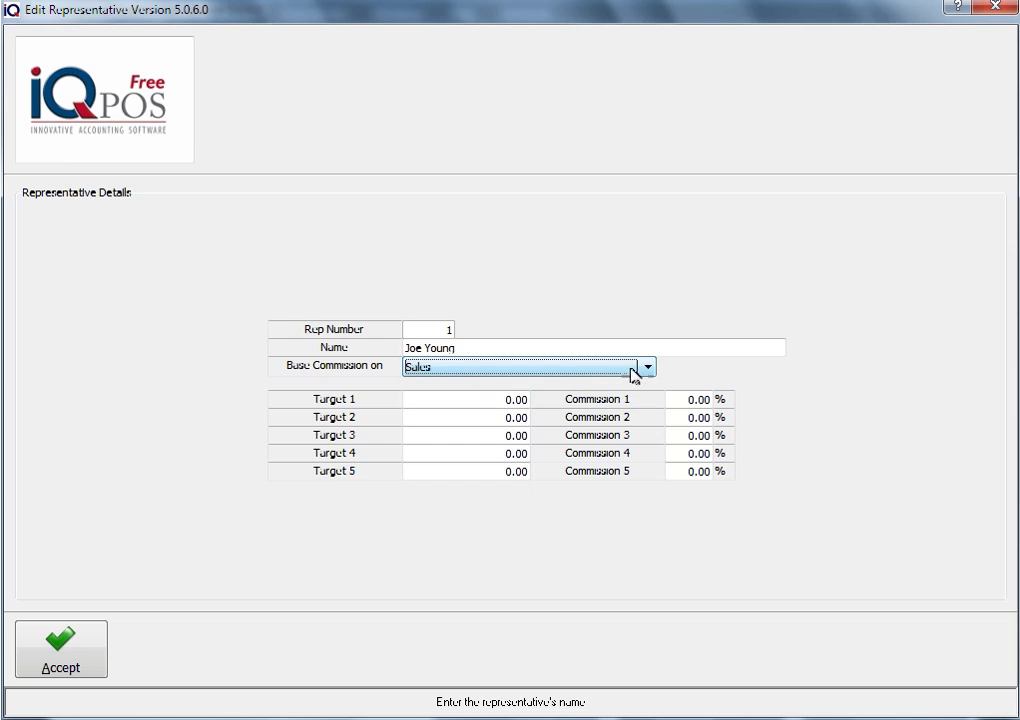
left_click(446, 370)
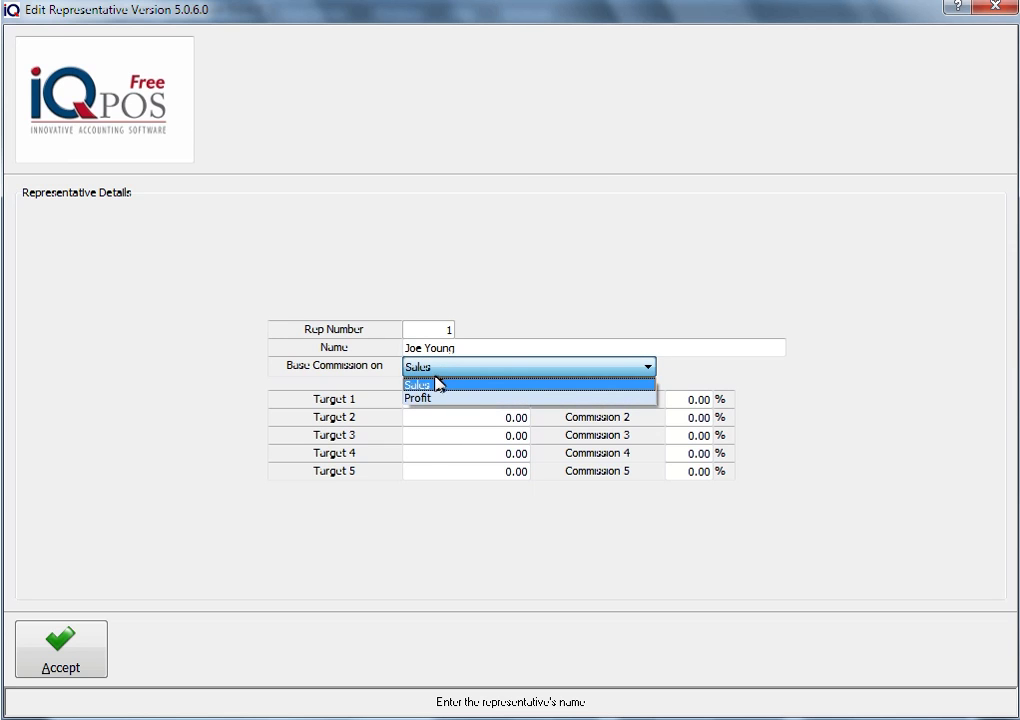
left_click(448, 385)
Enter Rep 1's five tiers: 0.01/2%, 1000/3.5%, 25000/4%, 5000/5%, 10000/8%
left_click(446, 401)
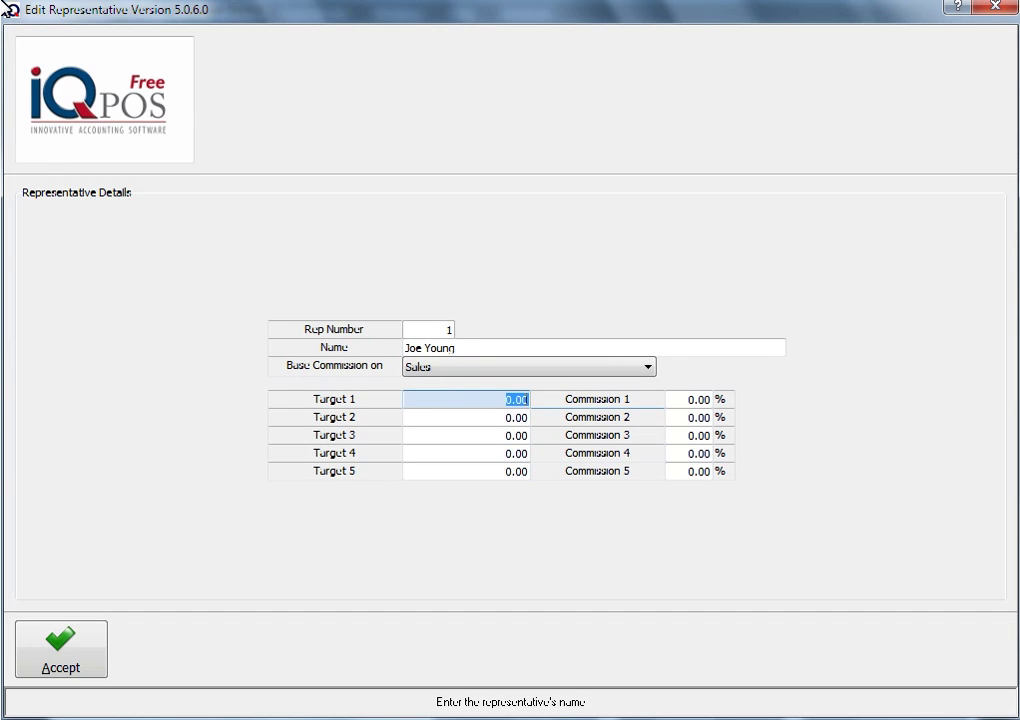
type("0.01")
key("Tab")
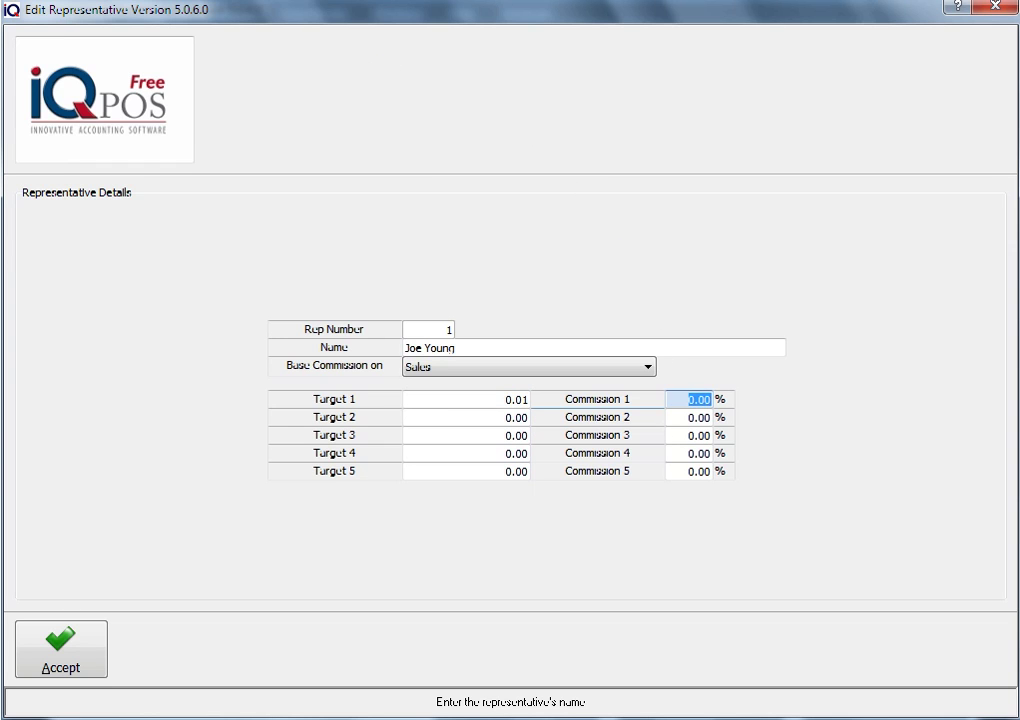
type("2")
key("Tab")
type("1000")
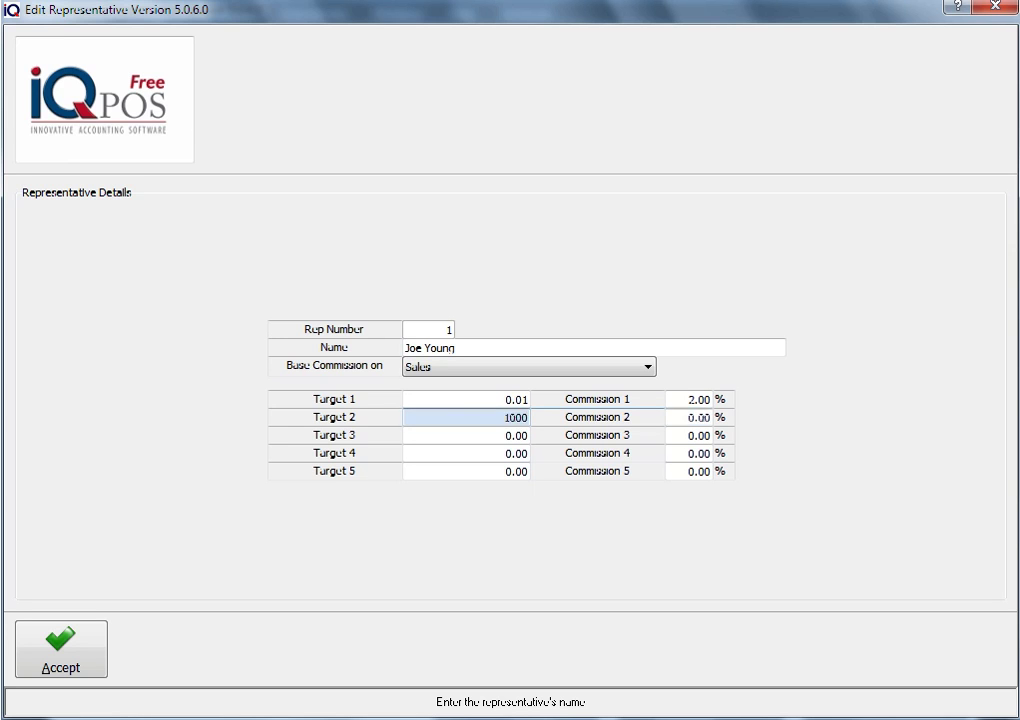
key("Tab")
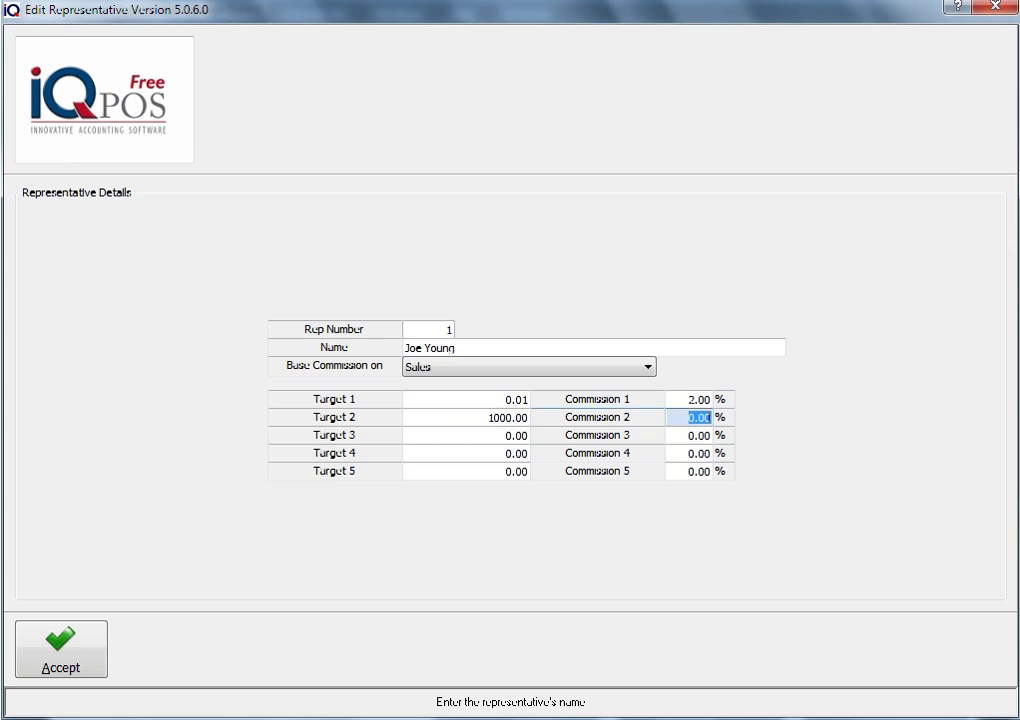
type("3.5")
key("Tab")
type("2")
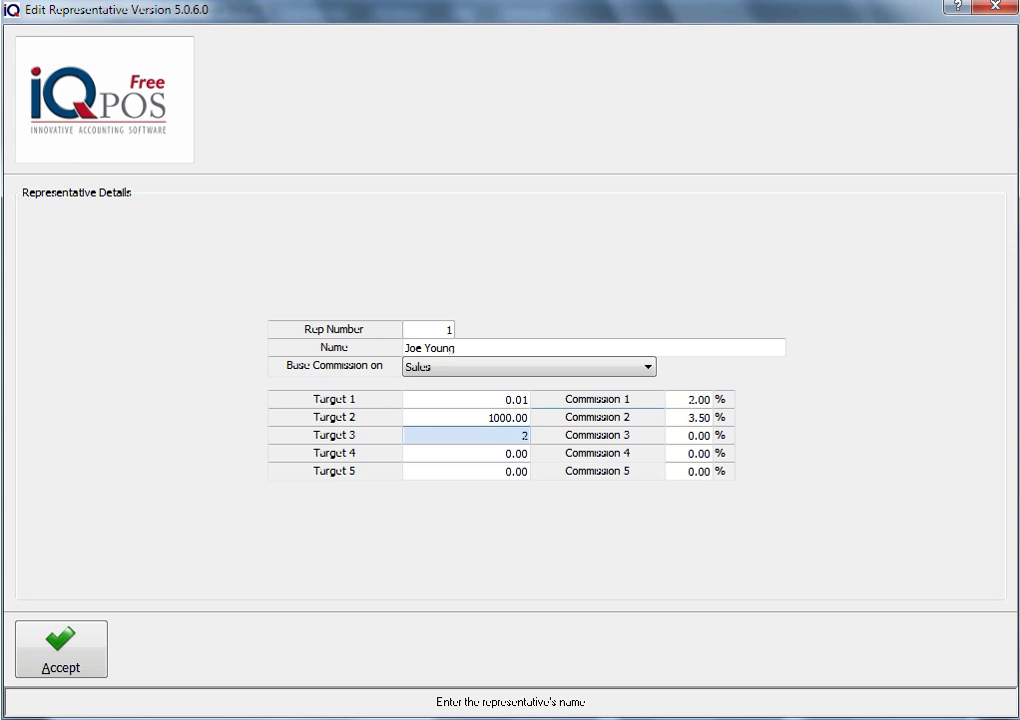
type("5000")
key("Tab")
type("4")
key("Tab")
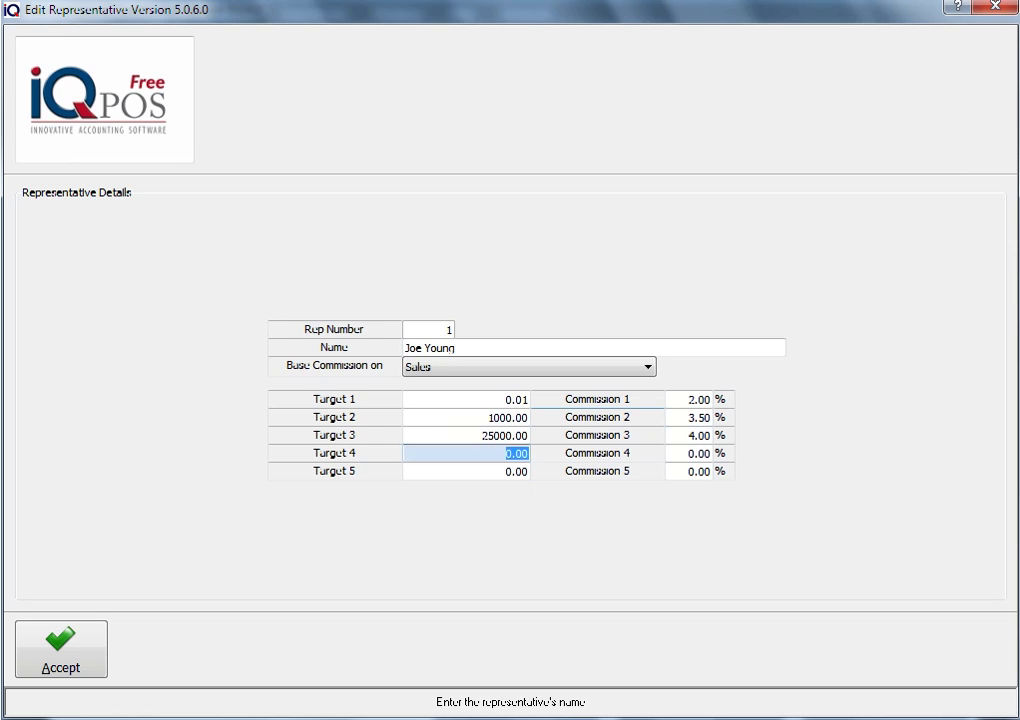
type("5000")
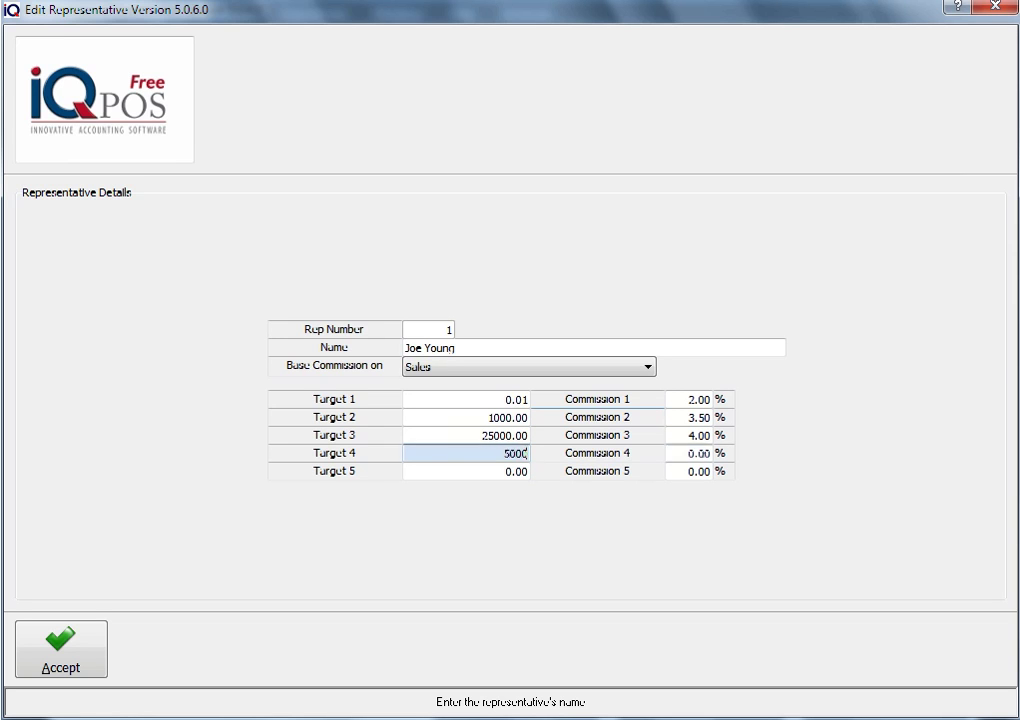
key("Tab")
type("5")
key("Tab")
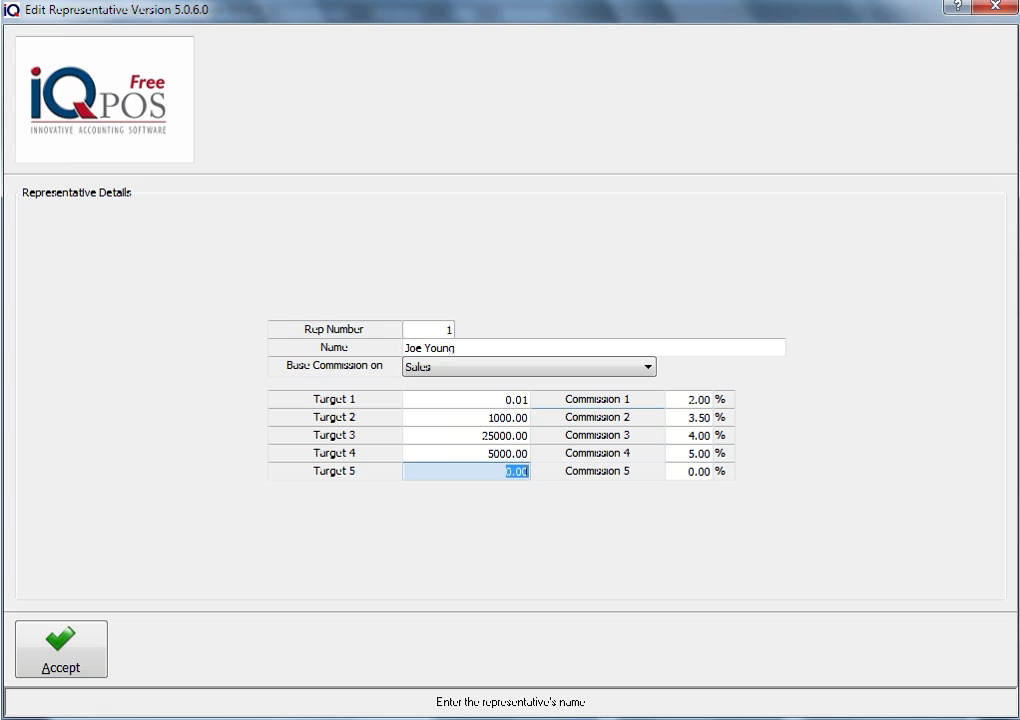
type("10000")
key("Tab")
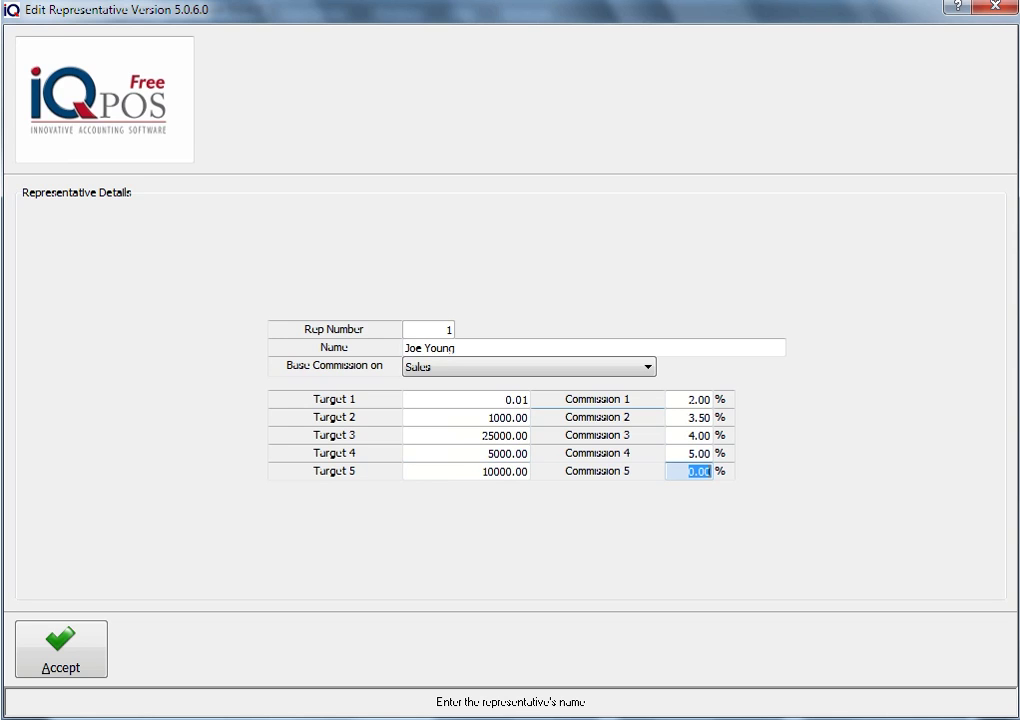
type("8")
key("Tab")
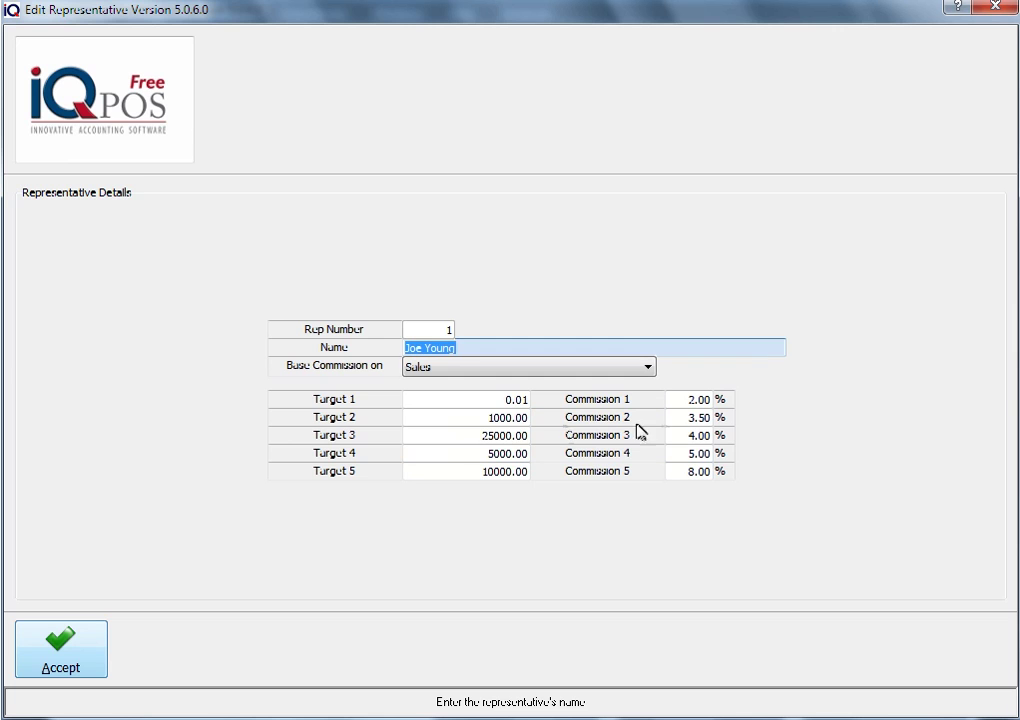
Save Rep 1, then add rep 2 with the rep's name and Sales-based commission
left_click(84, 658)
left_click(484, 684)
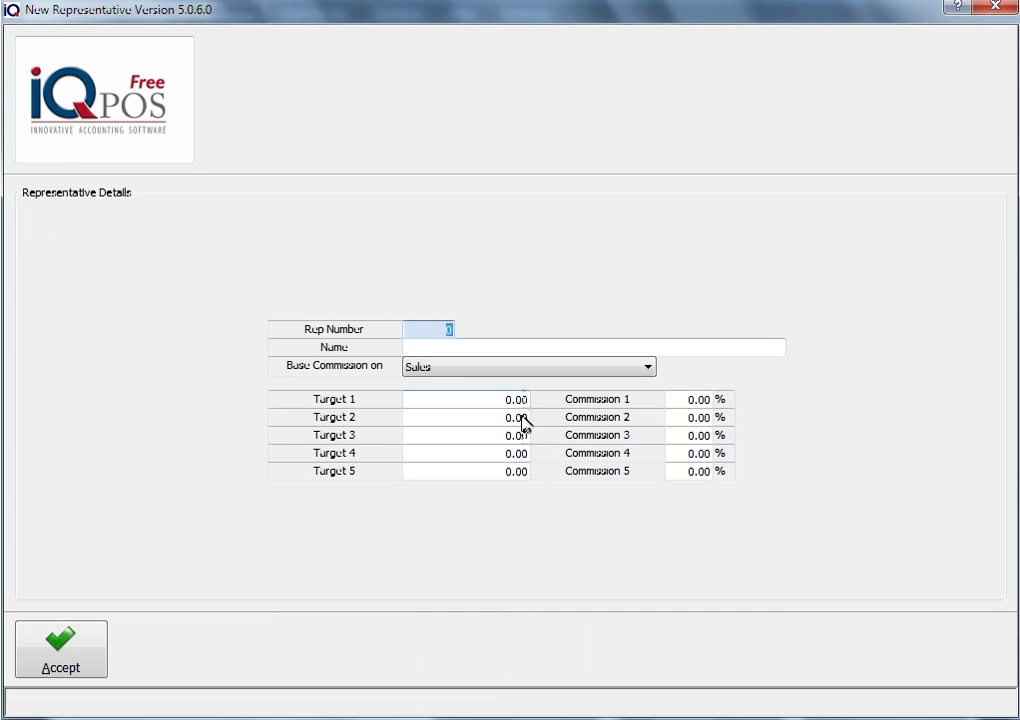
key("Tab")
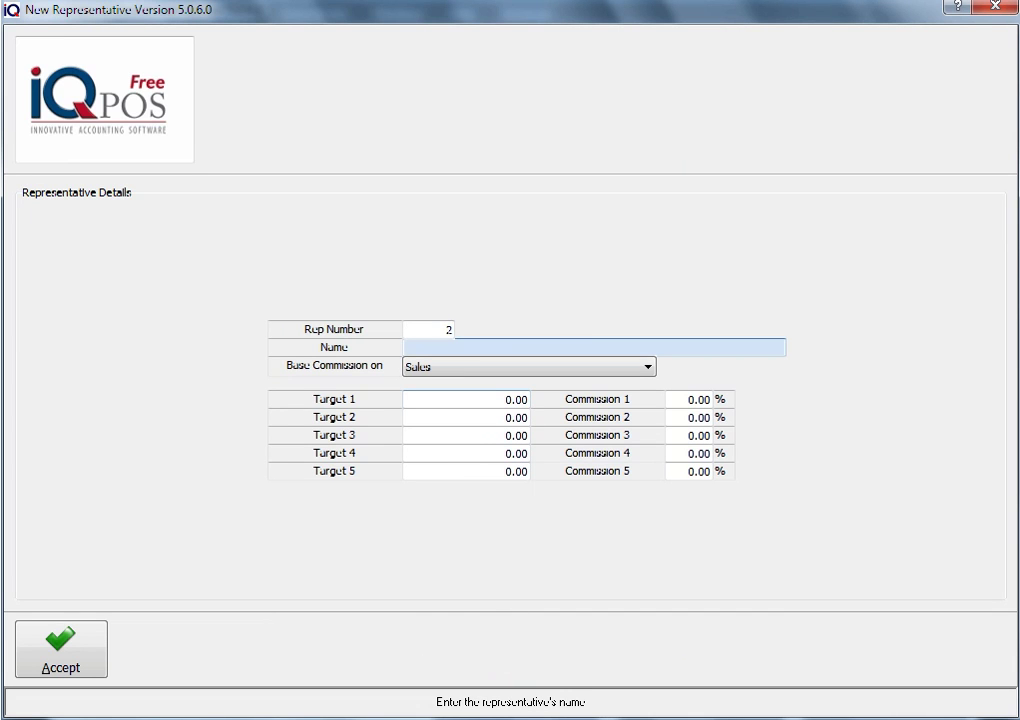
key("Tab")
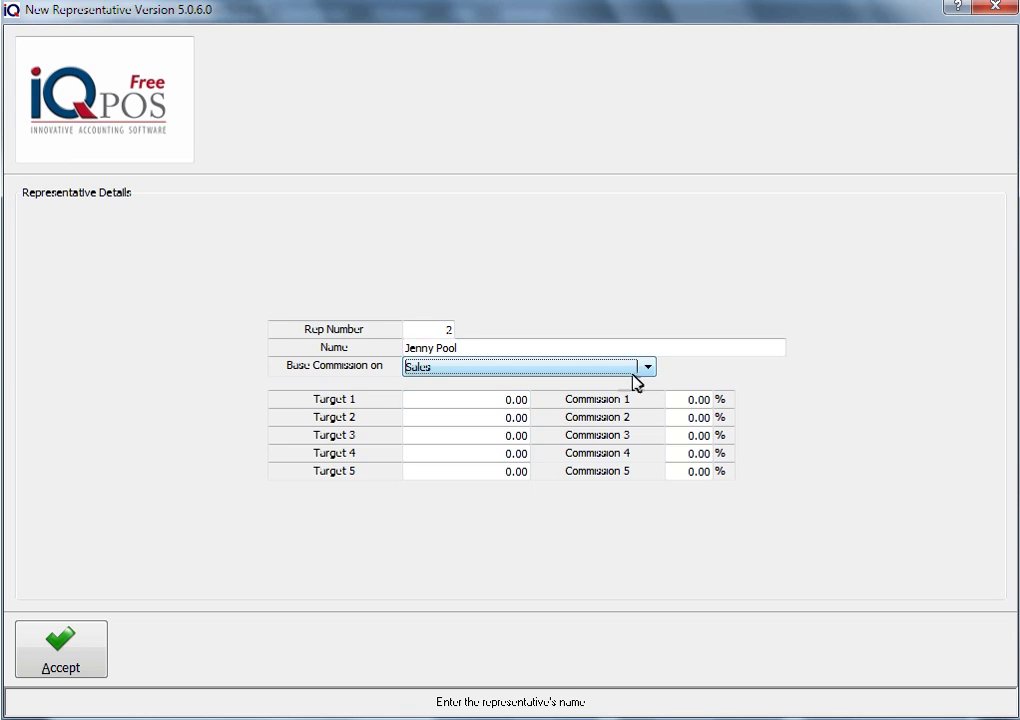
left_click(553, 368)
left_click(451, 385)
Give rep 2 tiers 0.01/2%, 1500/3%, 3000/4%, 5000/5%, 10000/9% and save it
left_click(477, 401)
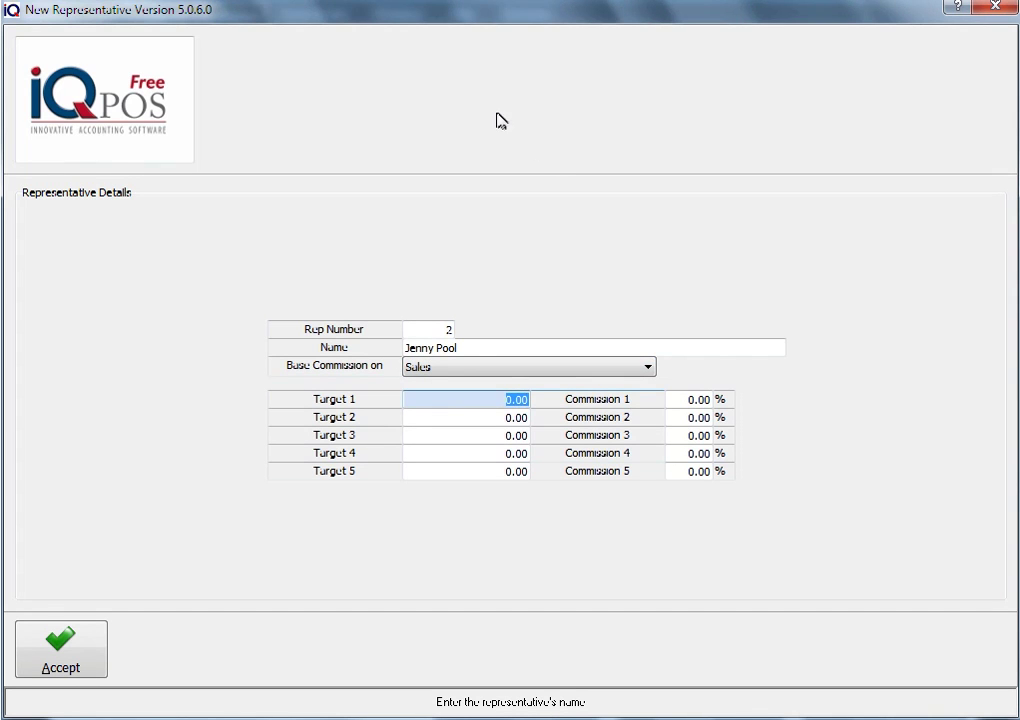
type("1")
key("Tab")
type("2")
key("Tab")
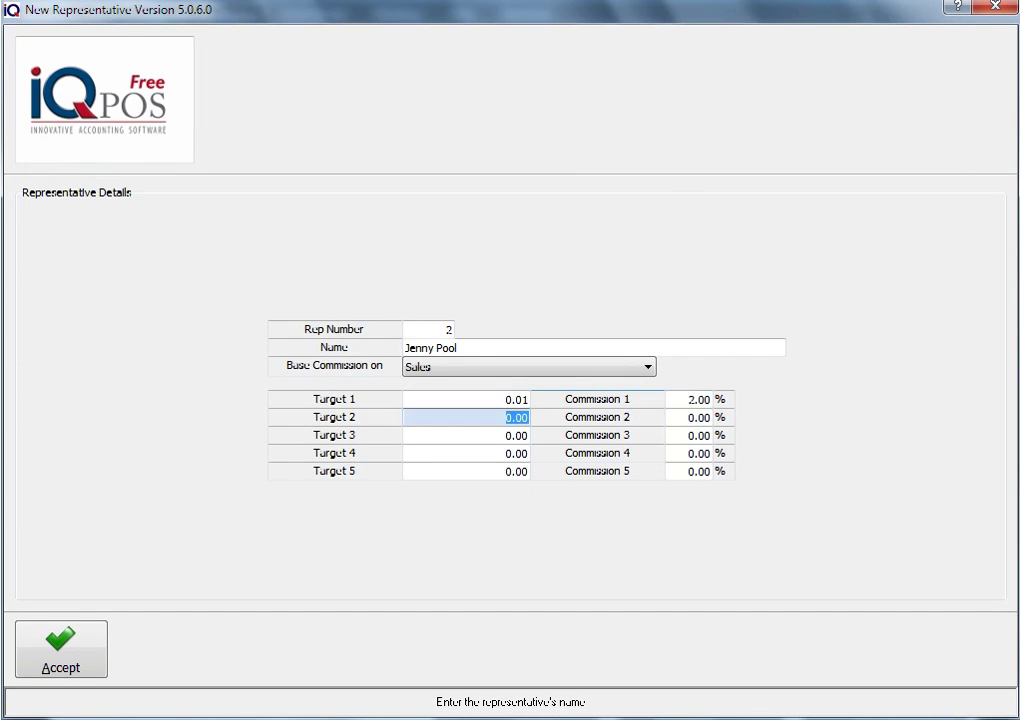
type("1500")
key("Tab")
type("3")
key("Tab")
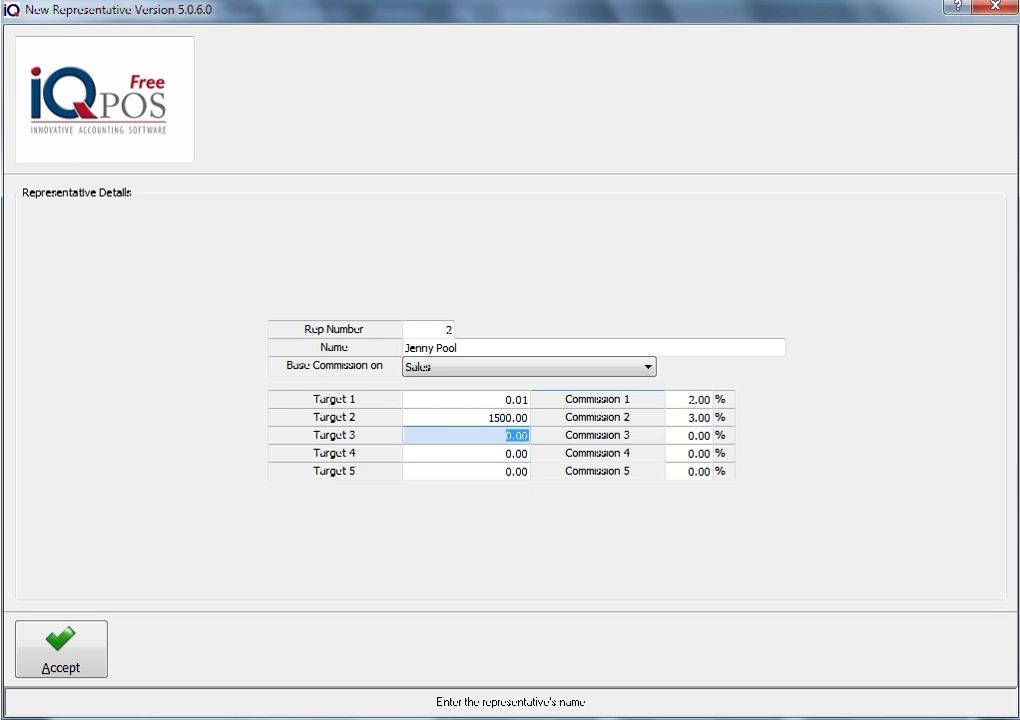
type("100")
type("0")
key("Tab")
type("4")
key("Tab")
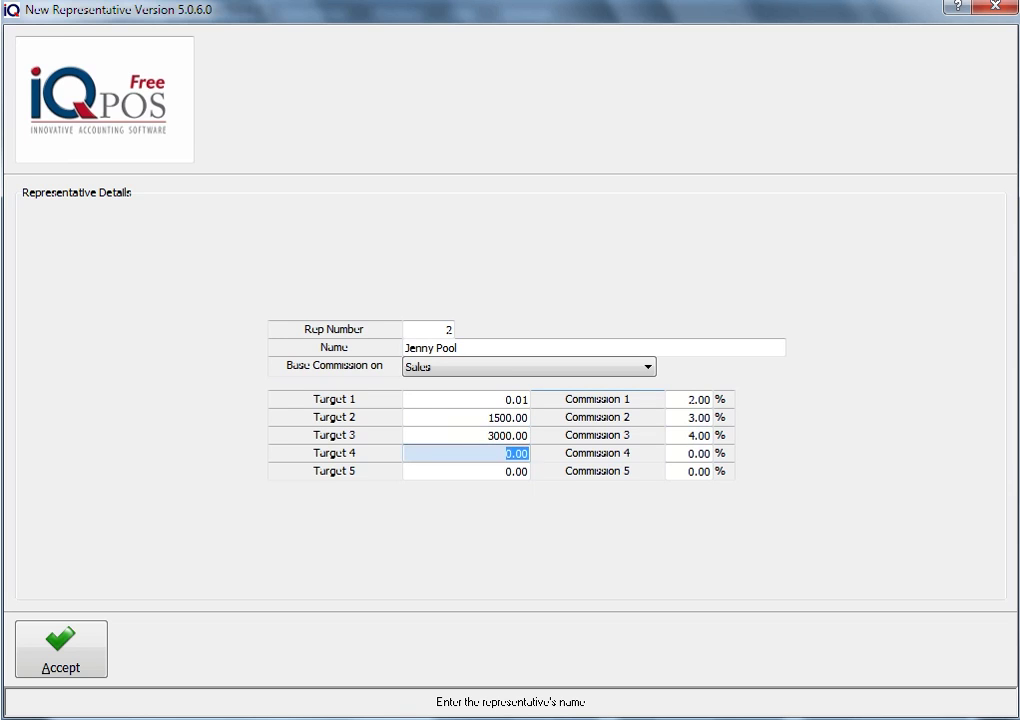
type("5000")
key("Tab")
type("5")
key("Tab")
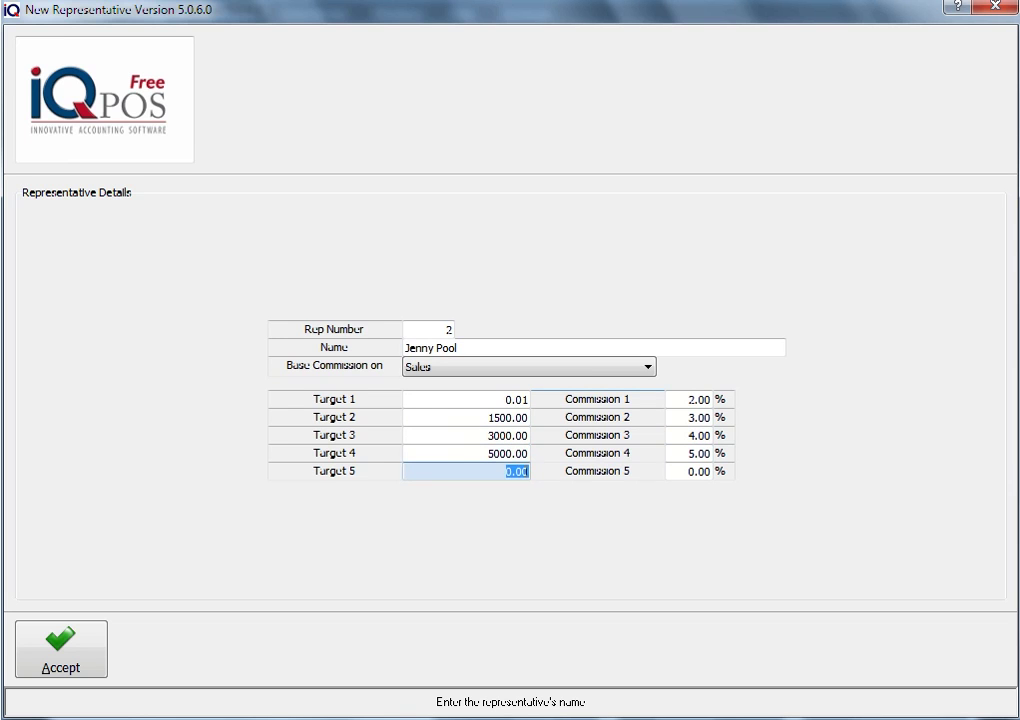
type("10000")
key("Tab")
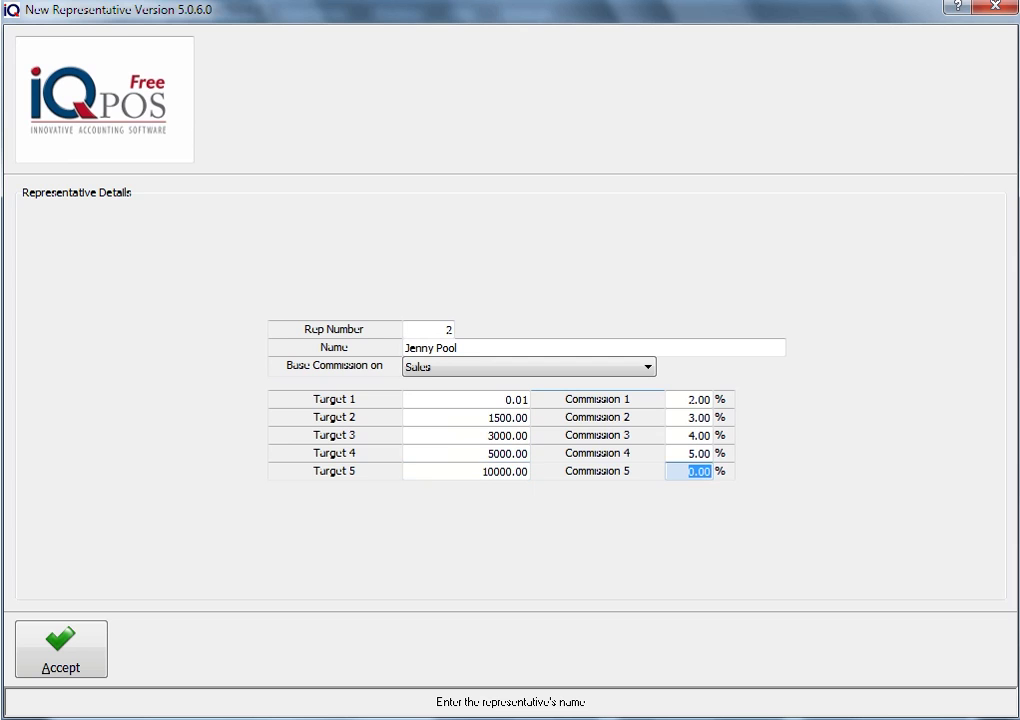
type("9")
key("Tab")
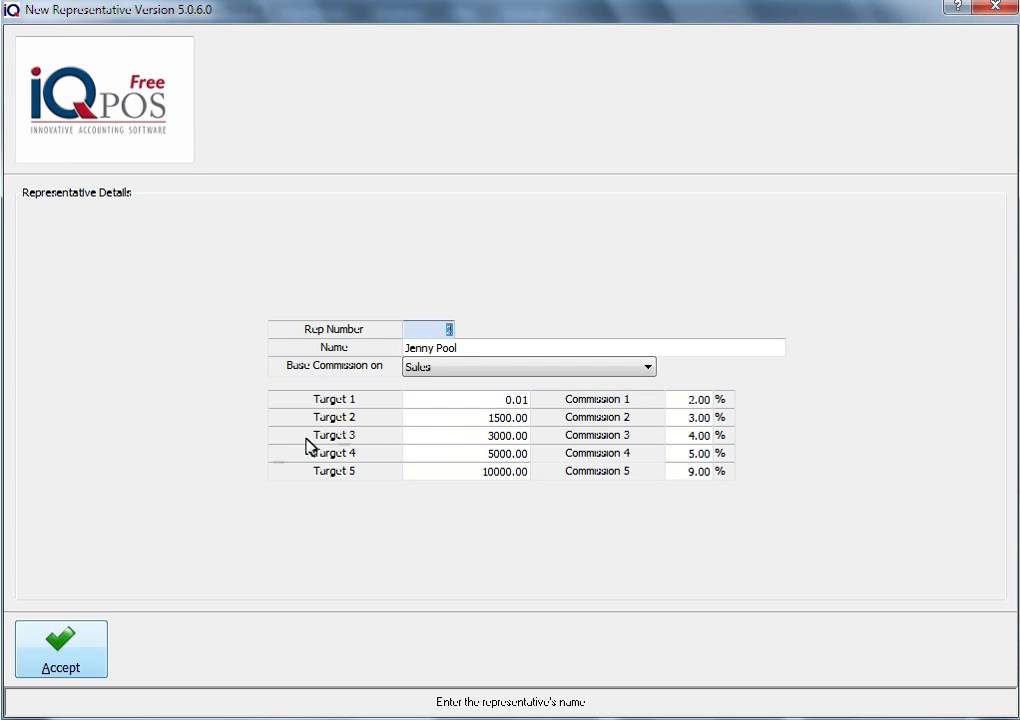
left_click(71, 672)
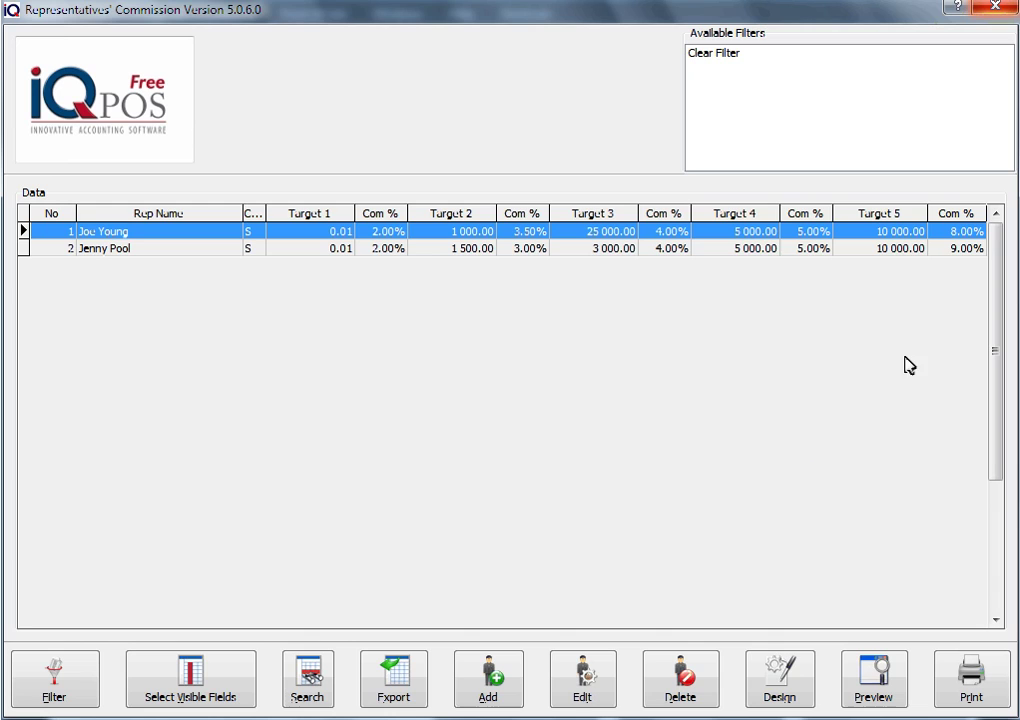
Close the commission list and Default Tables Setup, then open Debtors Maintenance
left_click(996, 9)
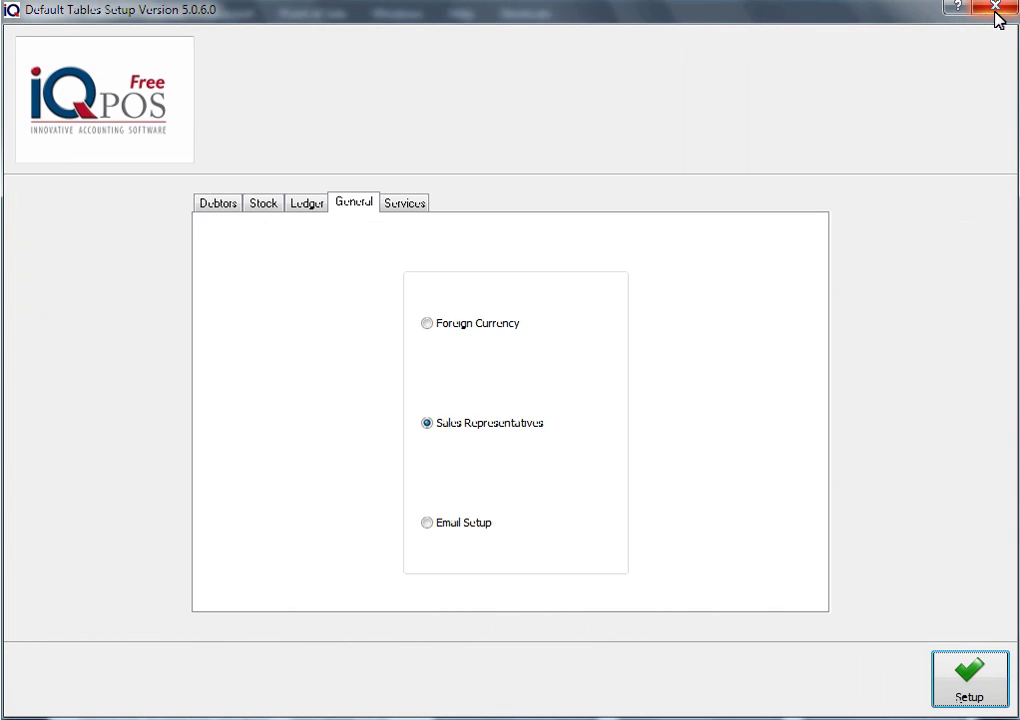
left_click(996, 9)
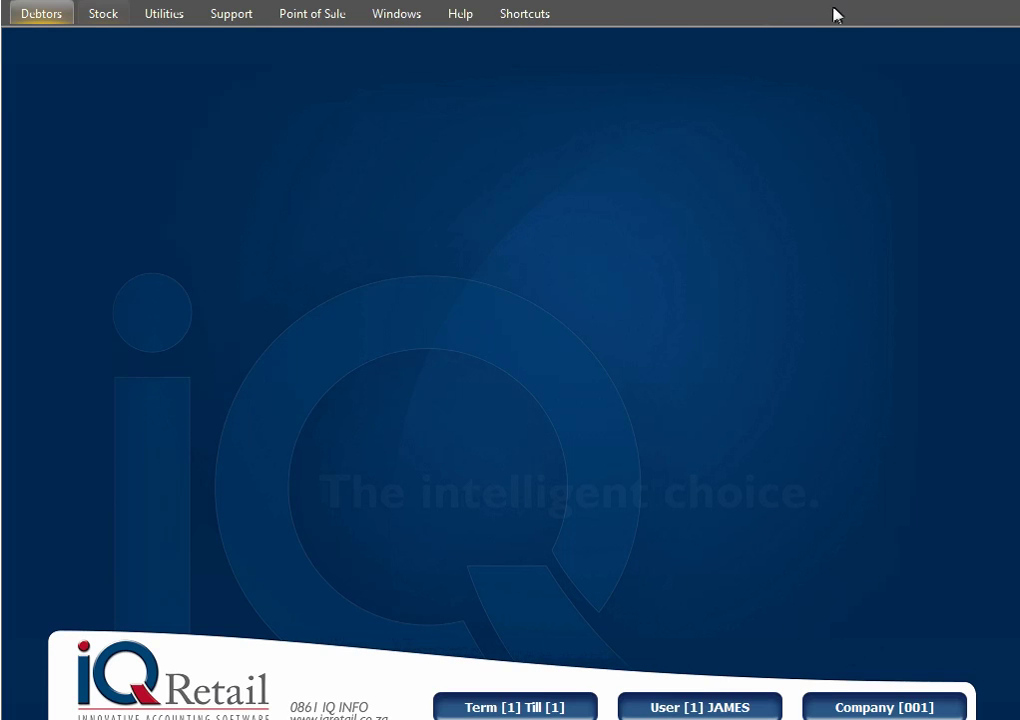
left_click(42, 18)
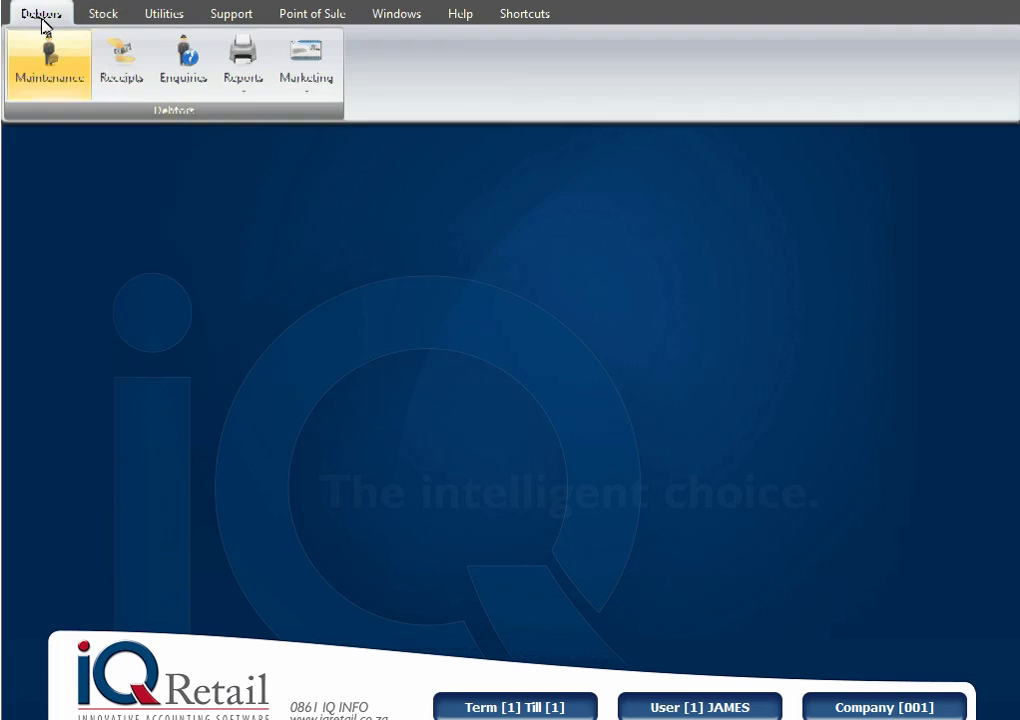
left_click(44, 58)
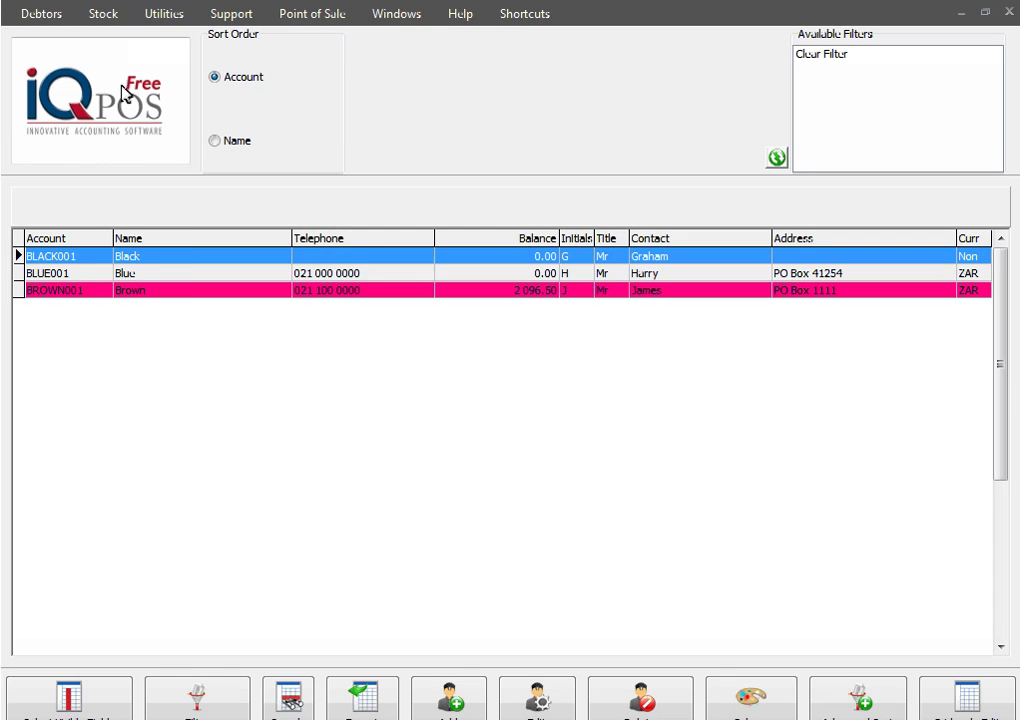
Open debtor BLUE001 and change its Normal Rep to rep 2
double_click(187, 276)
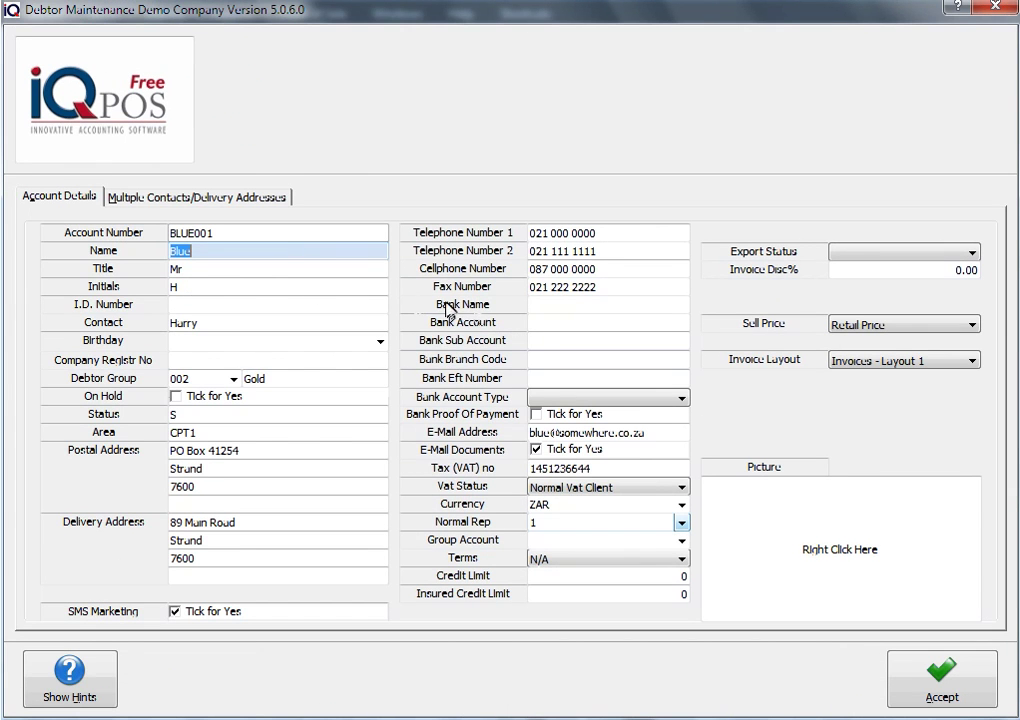
left_click(681, 523)
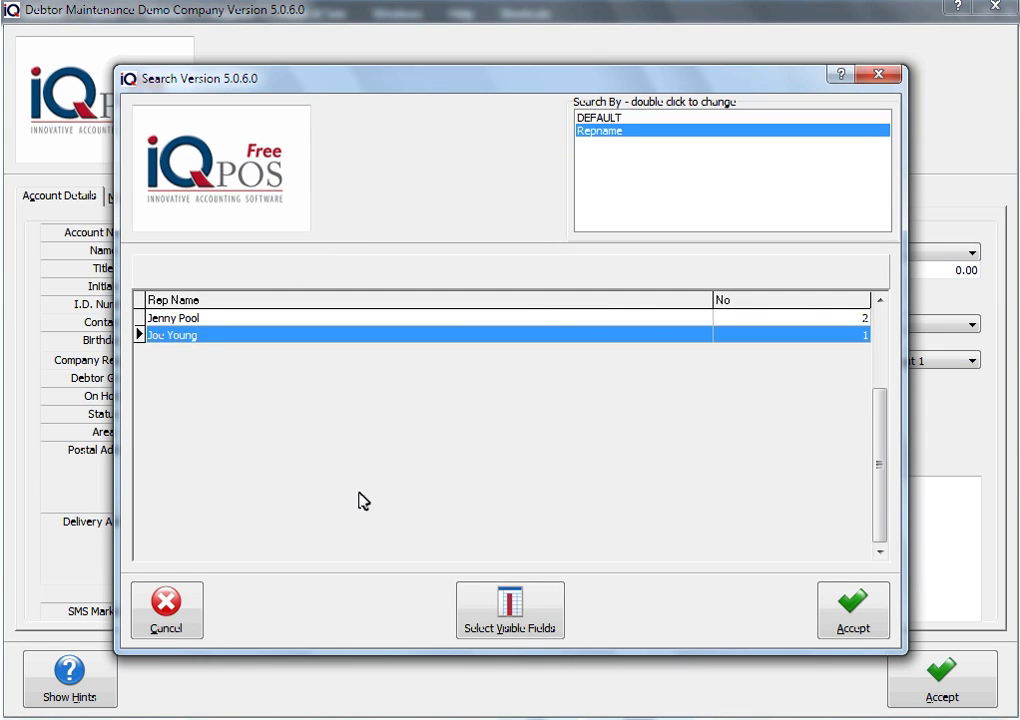
left_click(168, 319)
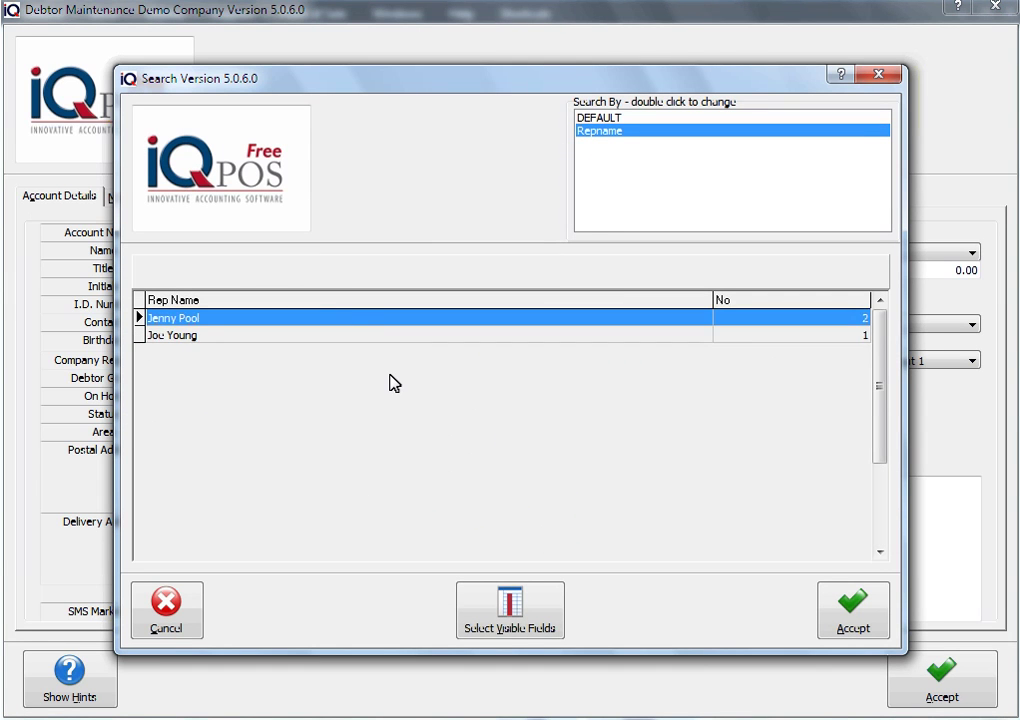
key("Return")
key("Tab")
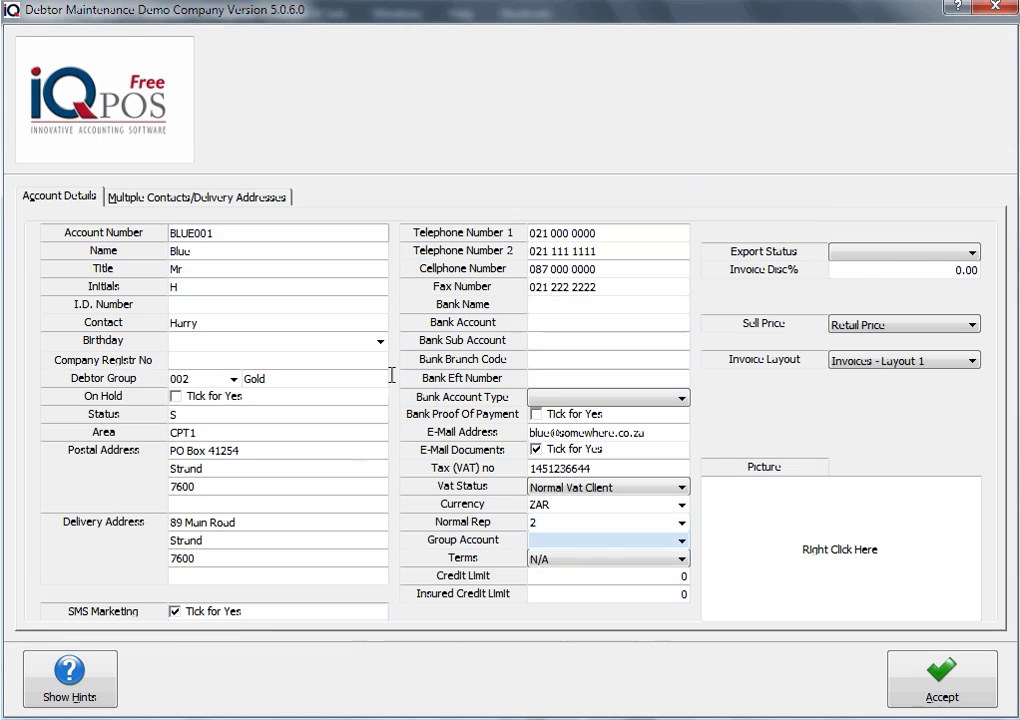